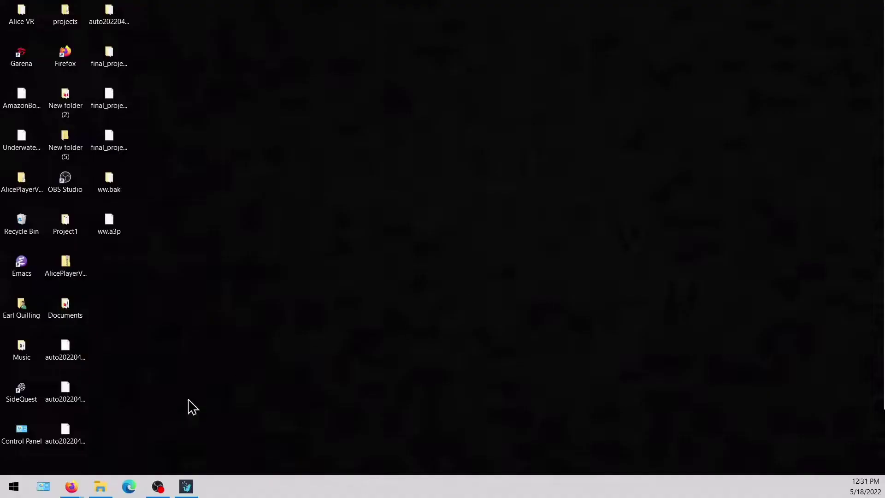
- Open the Downloads folder and launch the SideQuest-Setup-0.10.27-x64-win(1).exe installer
click(14, 486)
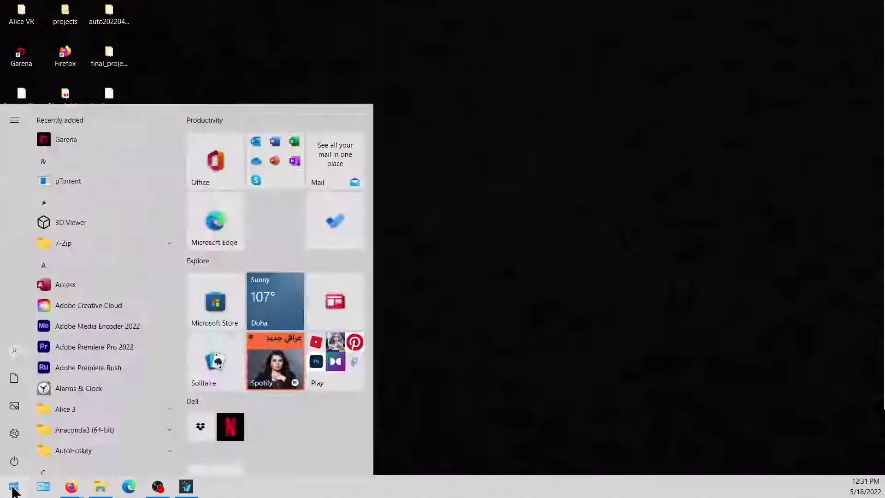
text(Downloads)
key(Return)
double_click(75, 221)
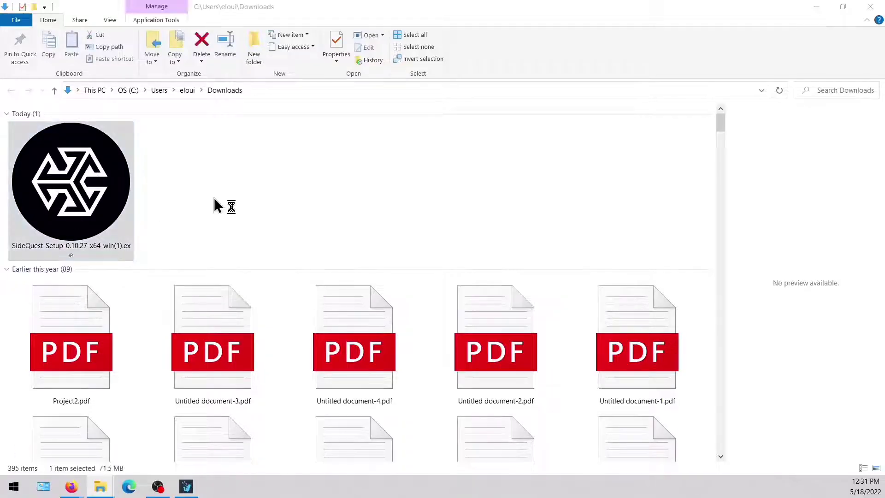
- Complete the SideQuest installation with Run SideQuest enabled, and close the SideQuest window once it has launched
click(498, 331)
click(498, 331)
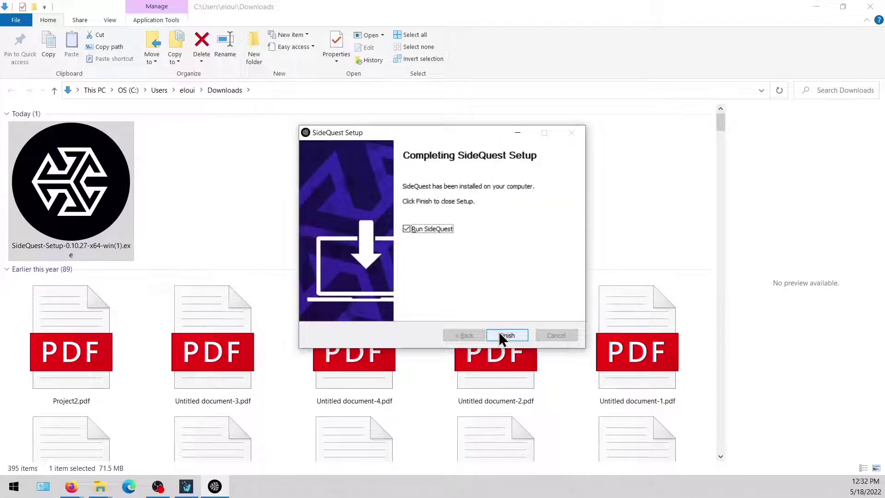
click(512, 336)
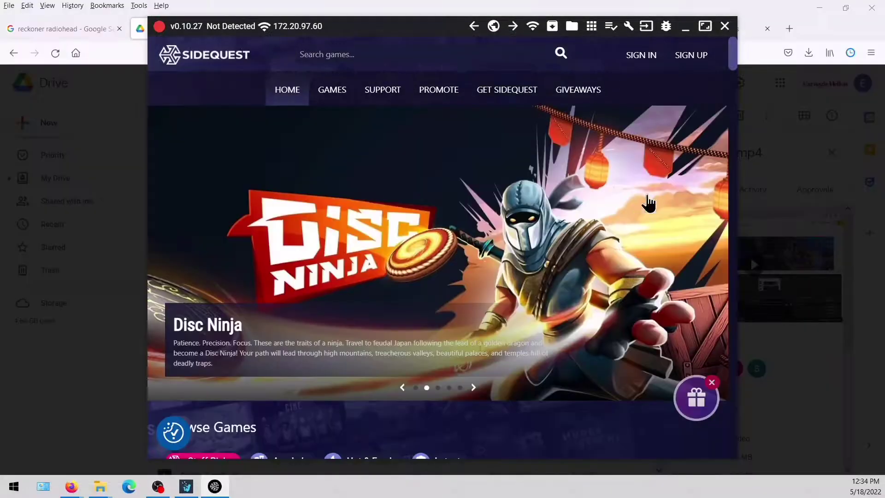
click(724, 26)
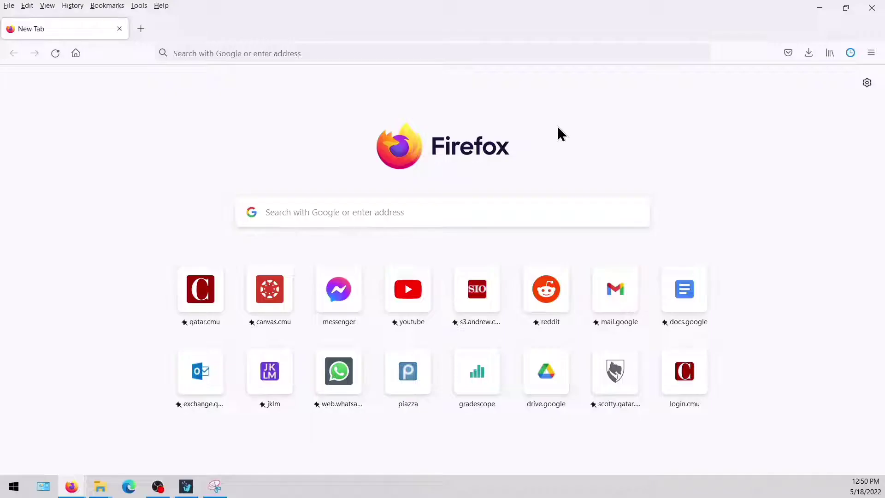
click(494, 51)
text(https://developer.oculus.com/manage/)
key(Return)
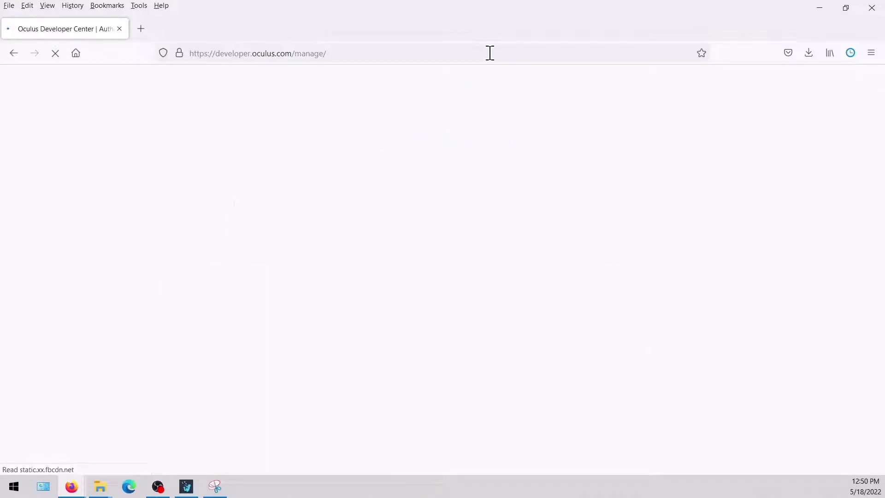
click(475, 177)
click(521, 283)
click(249, 28)
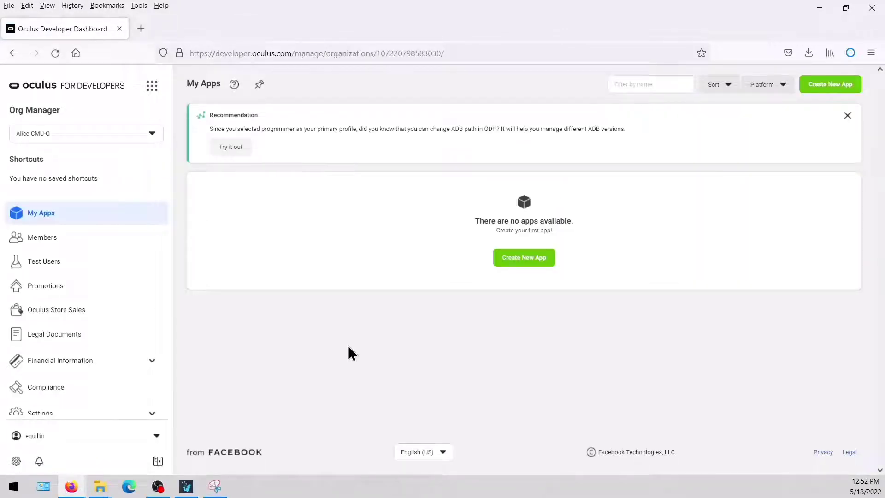
- Create a new organization named Sample Org 18, accepting the developer terms and submitting the forms
click(98, 135)
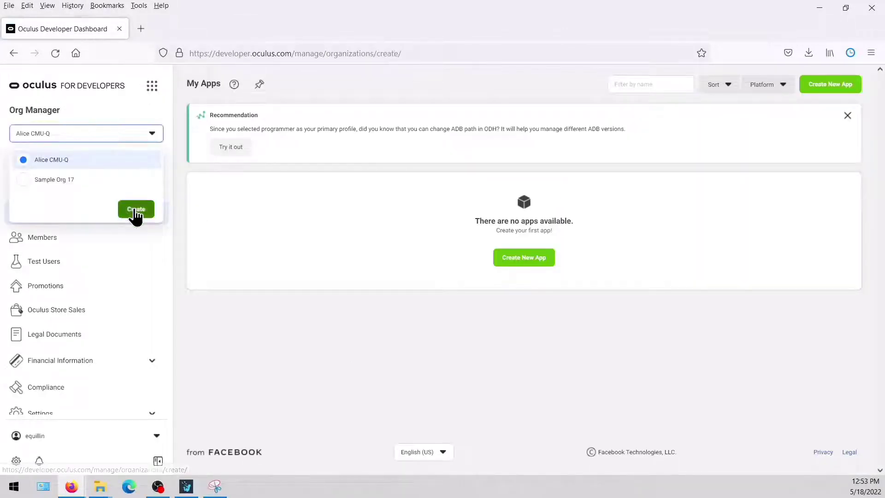
click(134, 210)
click(212, 228)
text(Sample Org 18)
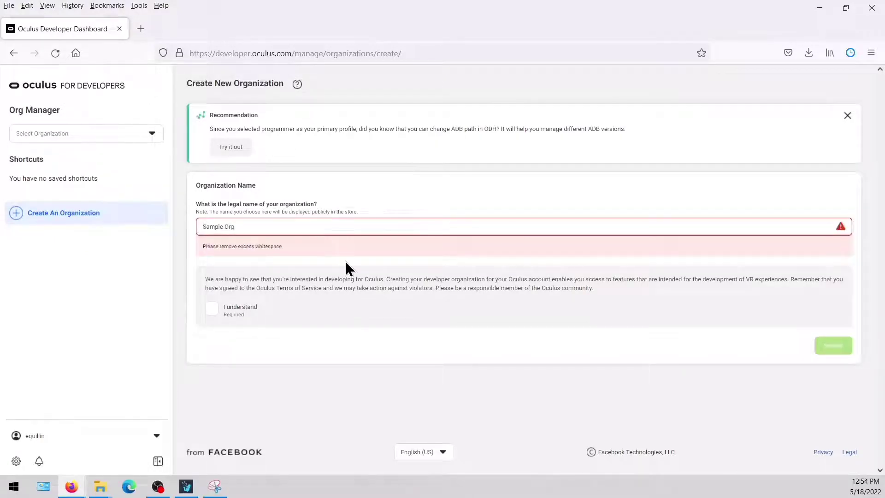
click(339, 355)
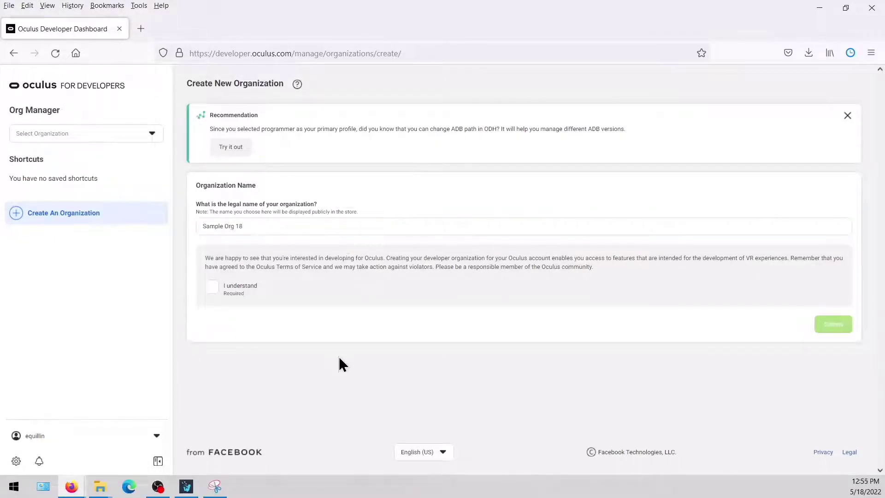
click(215, 289)
click(821, 328)
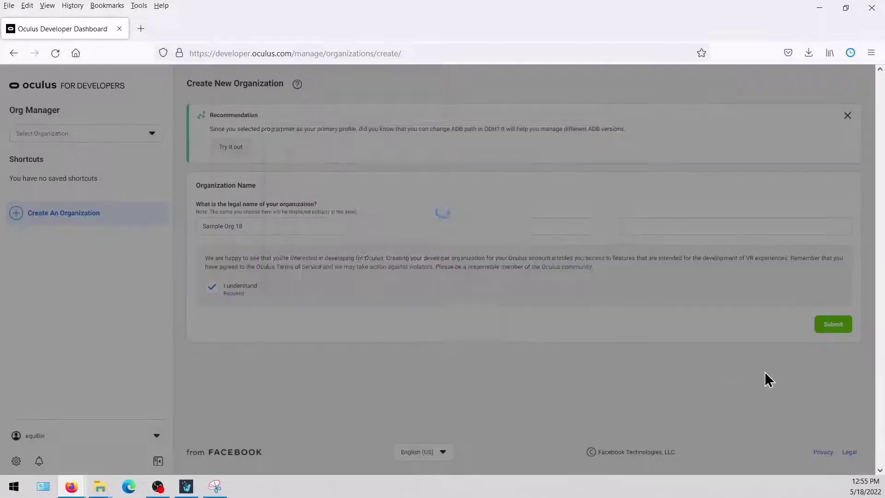
scroll(588, 237, down, 15)
click(306, 345)
click(582, 347)
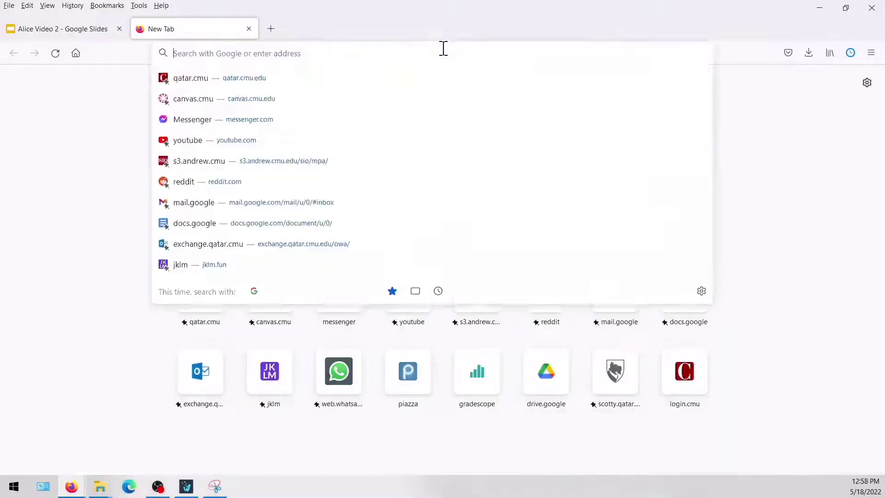
text(https://developer.oculus.com/downloads/)
key(Return)
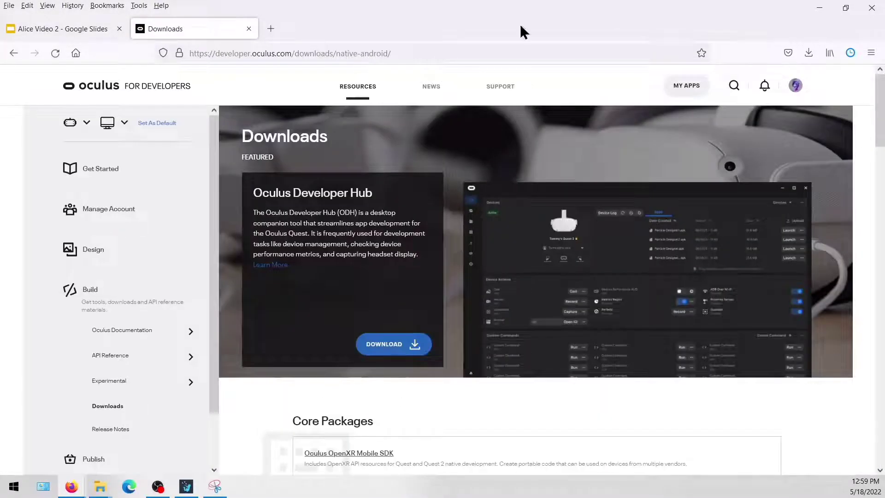
scroll(588, 223, down, 12)
scroll(588, 221, down, 3)
click(751, 379)
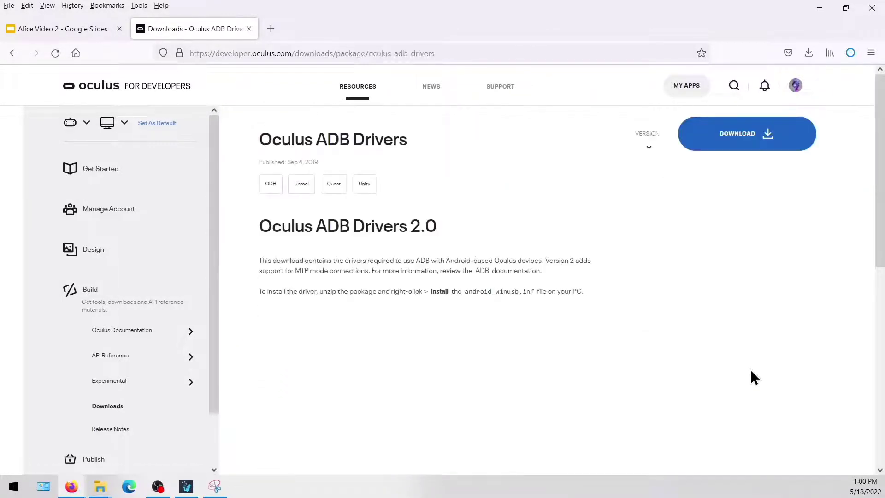
- Download the Oculus ADB Drivers package and show oculus-adb-driver-2.0.zip in its folder
click(760, 138)
click(480, 334)
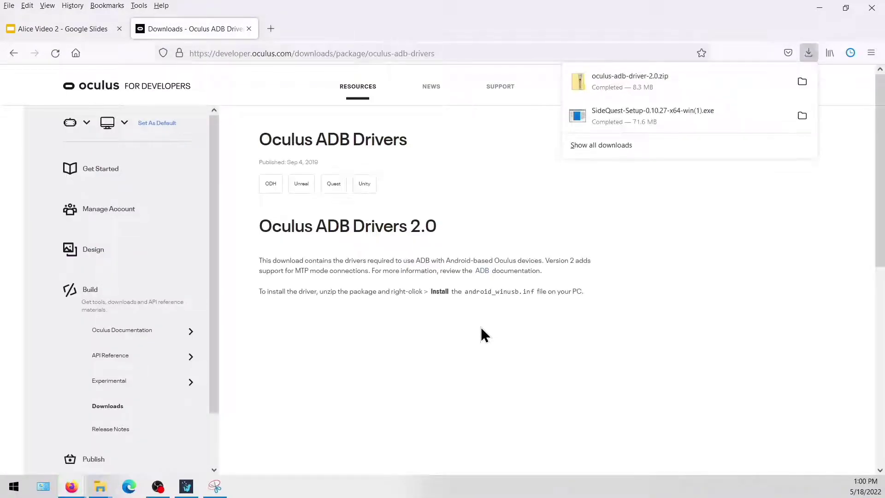
click(591, 237)
click(808, 53)
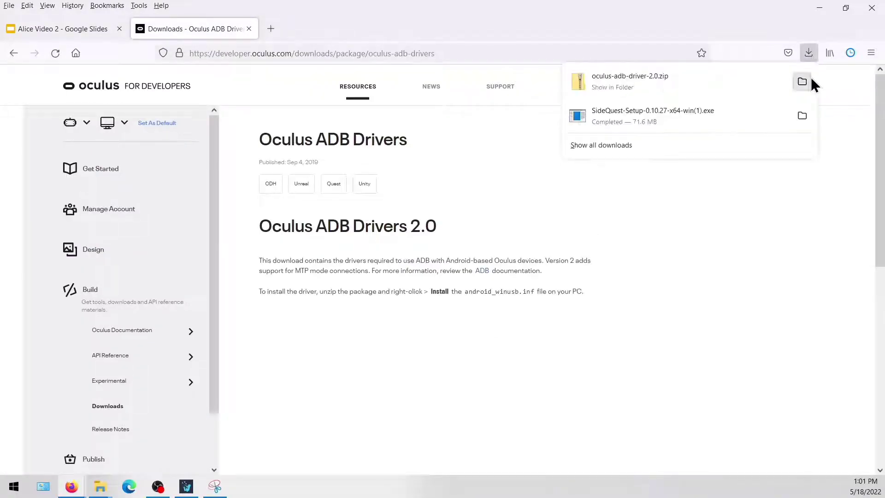
click(808, 82)
drag(599, 210, 507, 2)
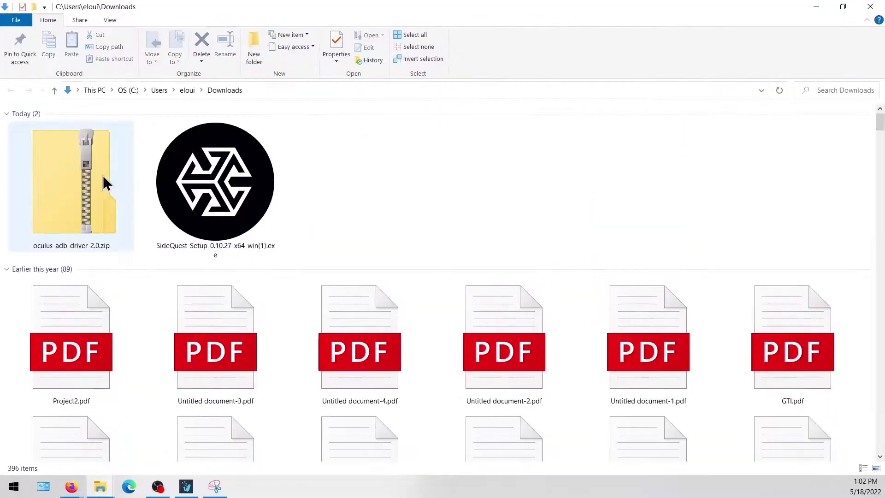
- Extract oculus-adb-driver-2.0.zip inside New folder (3) and open the extracted usb_driver folder
right_click(69, 176)
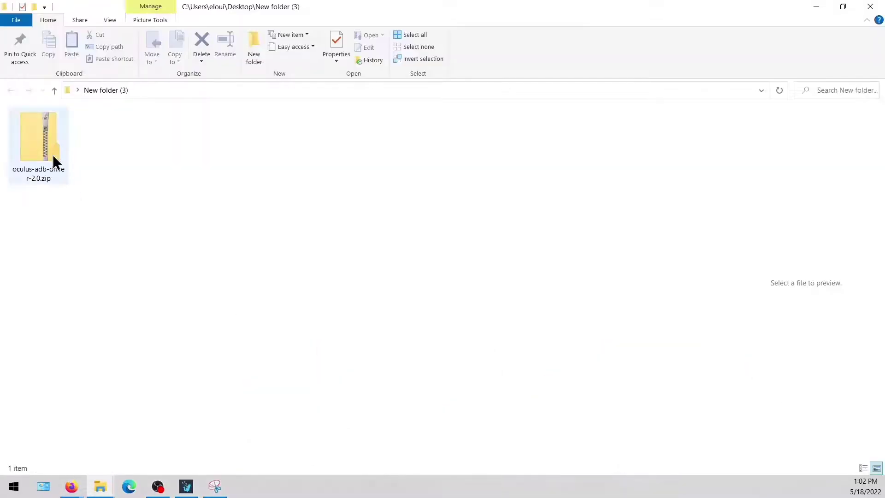
right_click(45, 143)
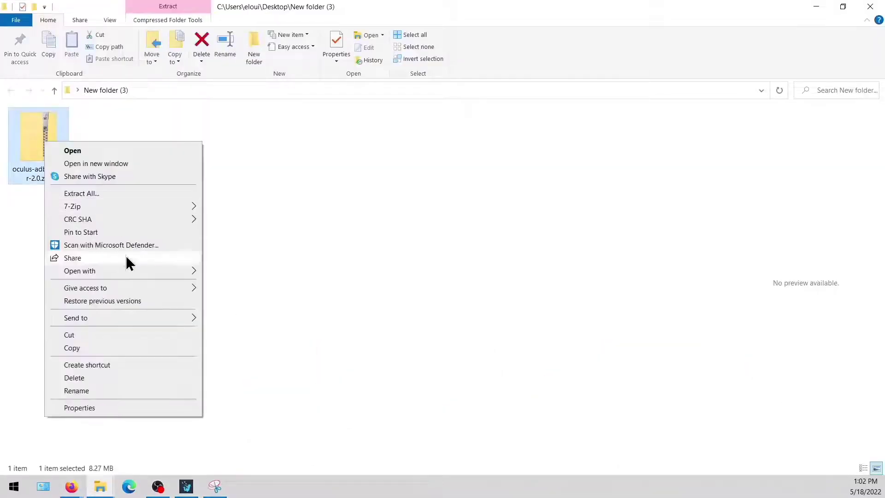
click(121, 195)
click(531, 358)
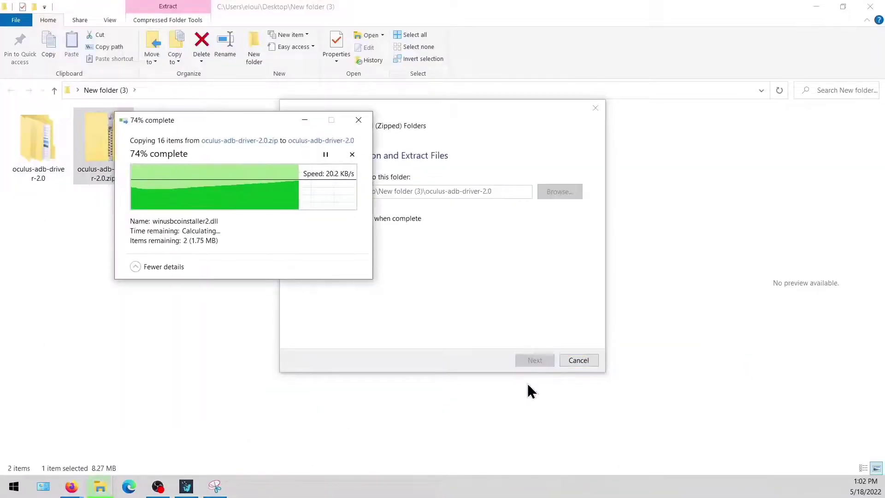
key(Return)
key(Return)
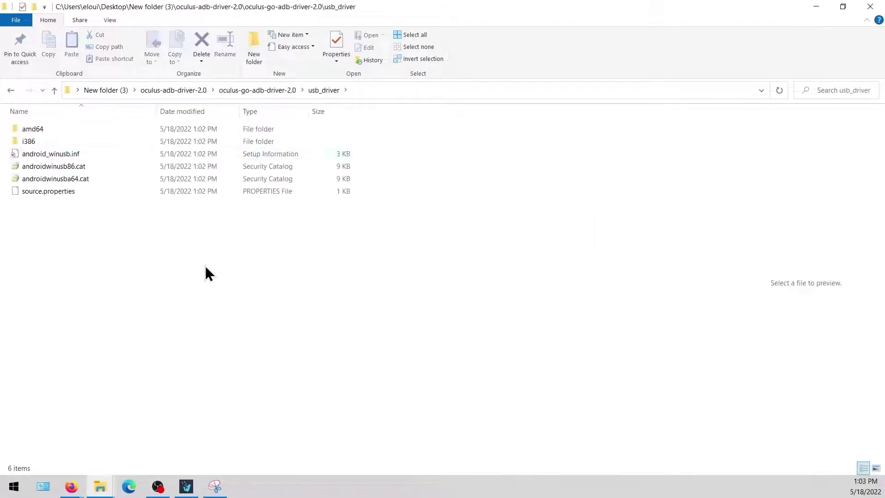
- Install the driver from android_winusb.inf, allowing the file to open despite the security warning
click(157, 154)
right_click(157, 154)
click(190, 181)
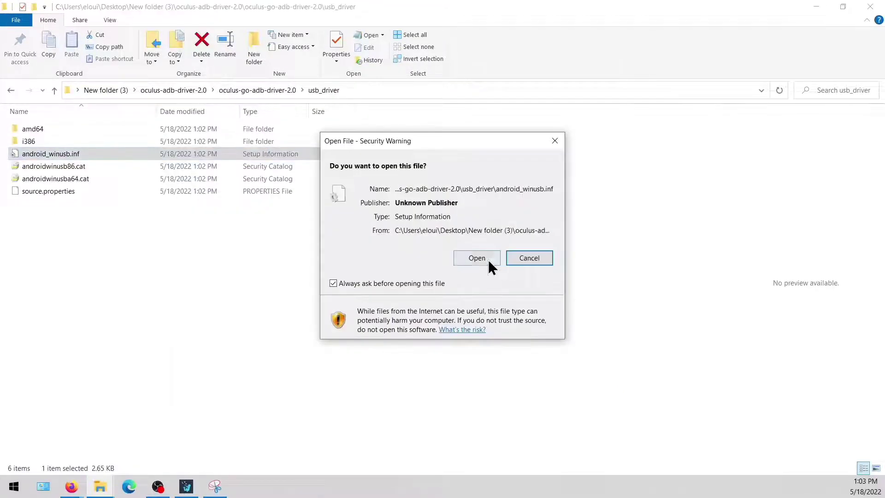
click(489, 261)
click(507, 250)
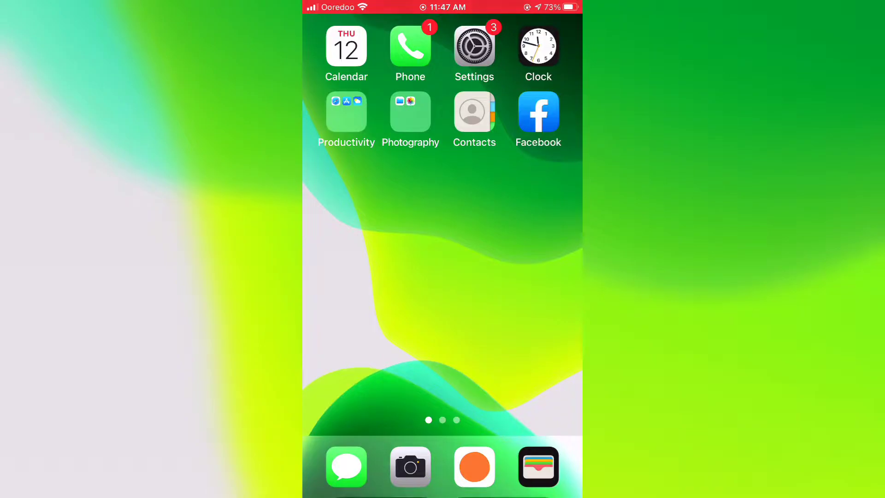
- On the phone, search the App Store for oculus and install the Oculus app by Meta Platforms, Inc
click(346, 112)
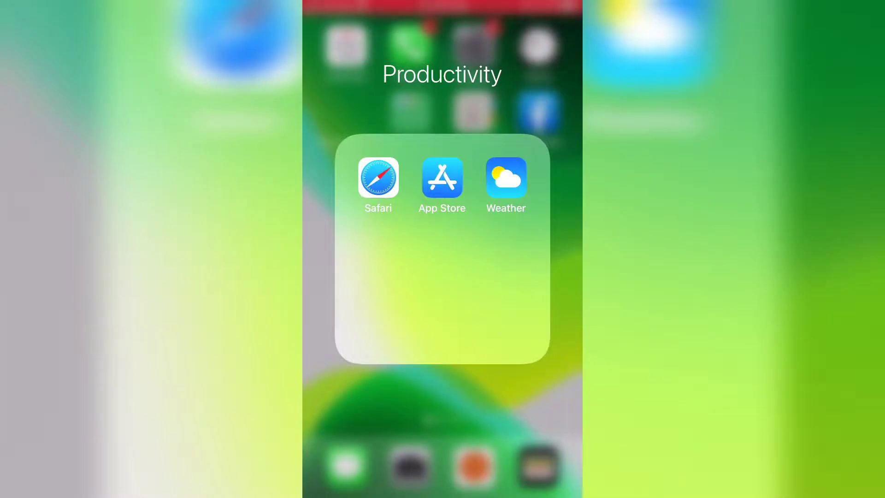
click(442, 177)
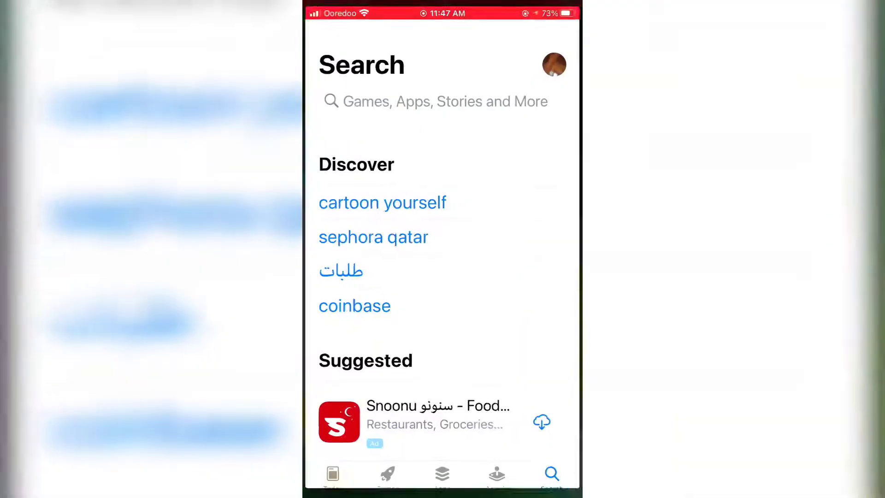
click(435, 95)
text(oculus)
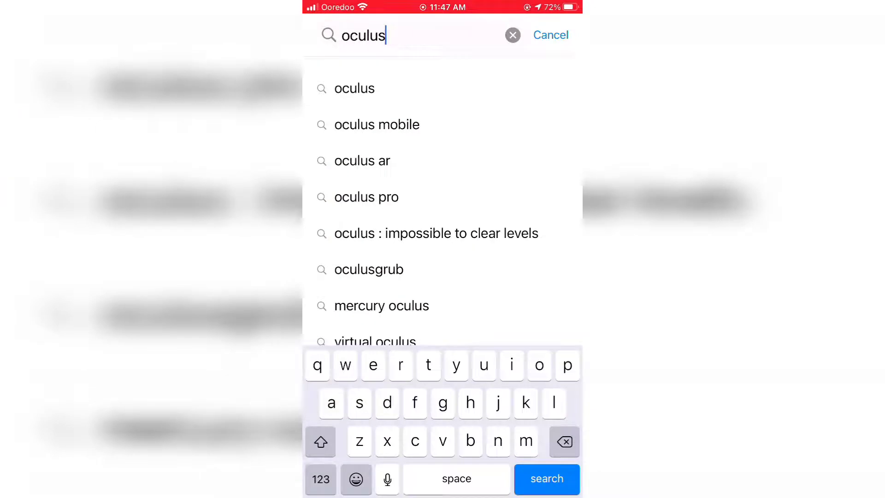
key(Return)
scroll(442, 249, down, 4)
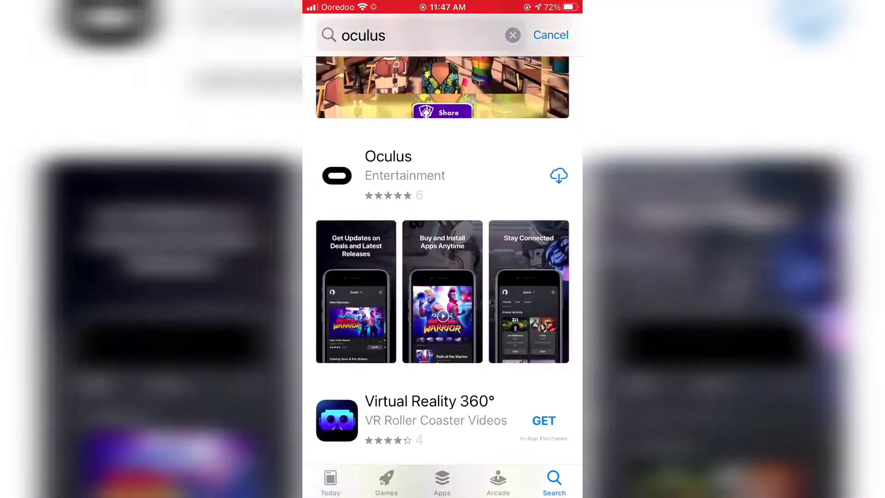
click(387, 171)
click(415, 113)
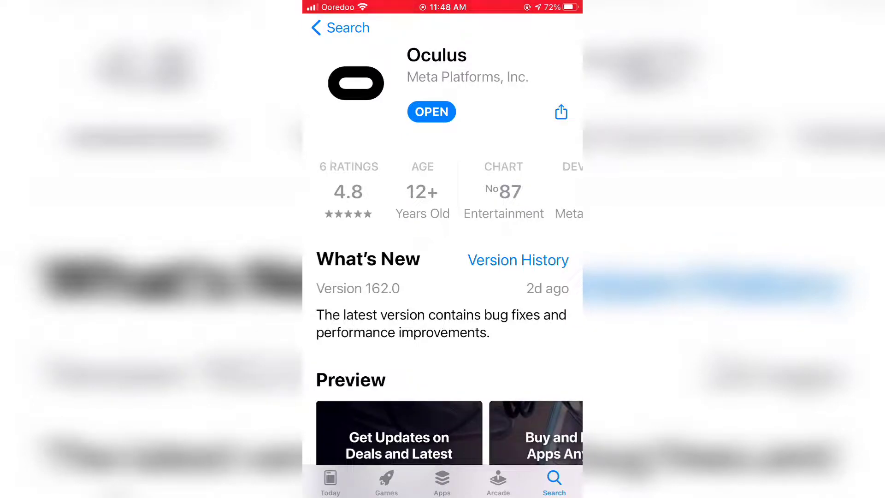
- Open the Oculus app, continue with the suggested Facebook account and proceed past the Messenger On Oculus page
click(431, 112)
click(443, 324)
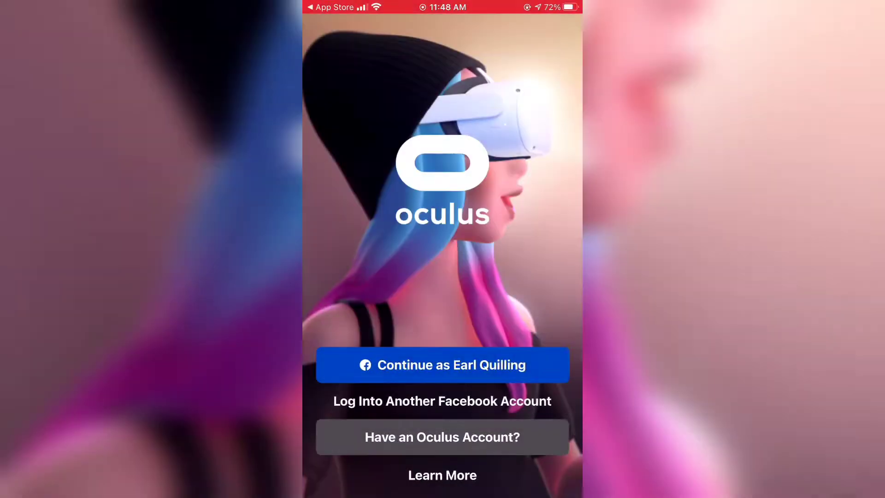
click(443, 364)
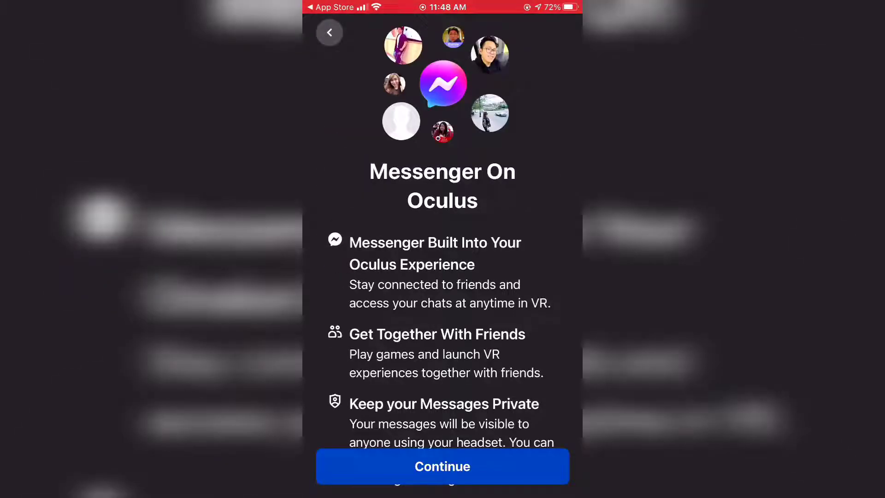
click(443, 465)
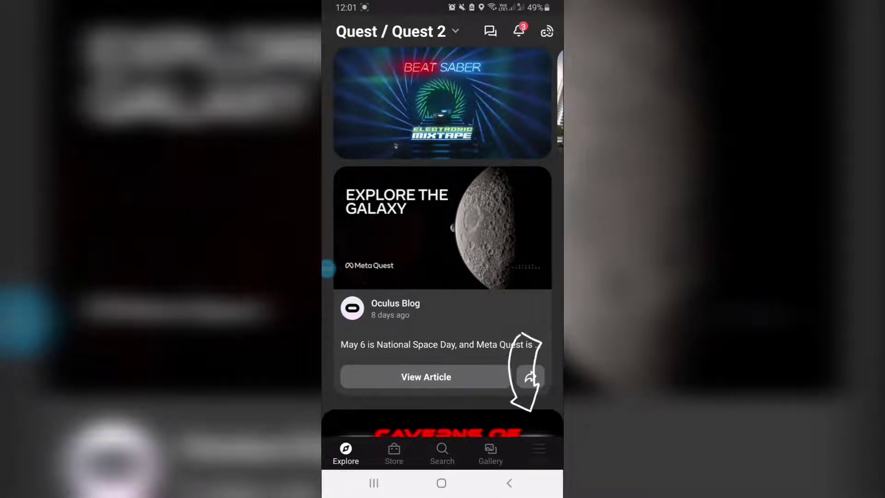
- Turn on Developer Mode in the headset settings of the device My Quest 2
click(539, 454)
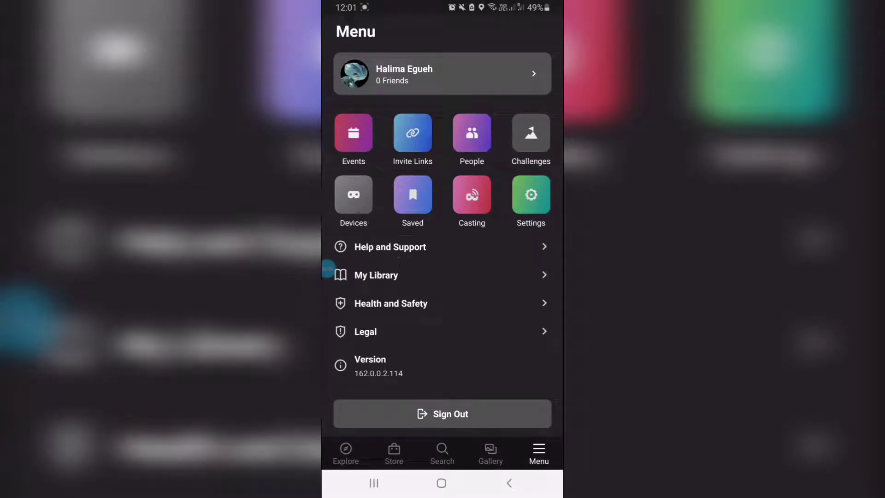
click(353, 195)
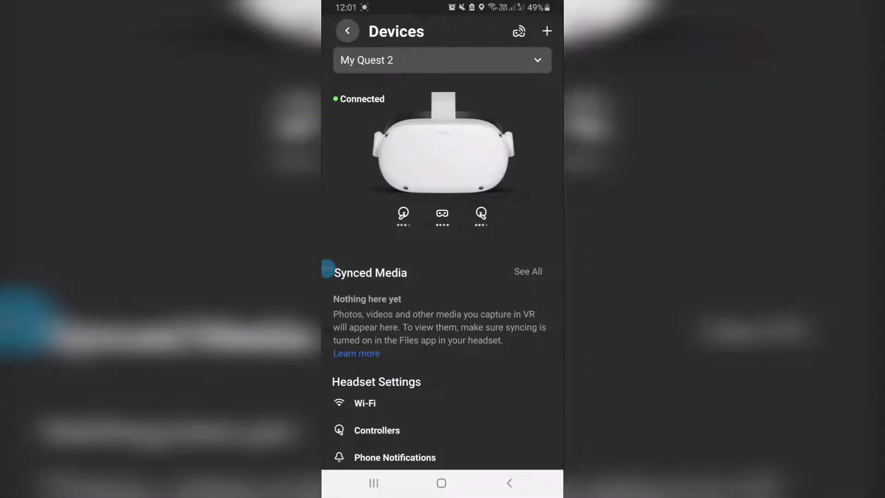
scroll(328, 268, down, 3)
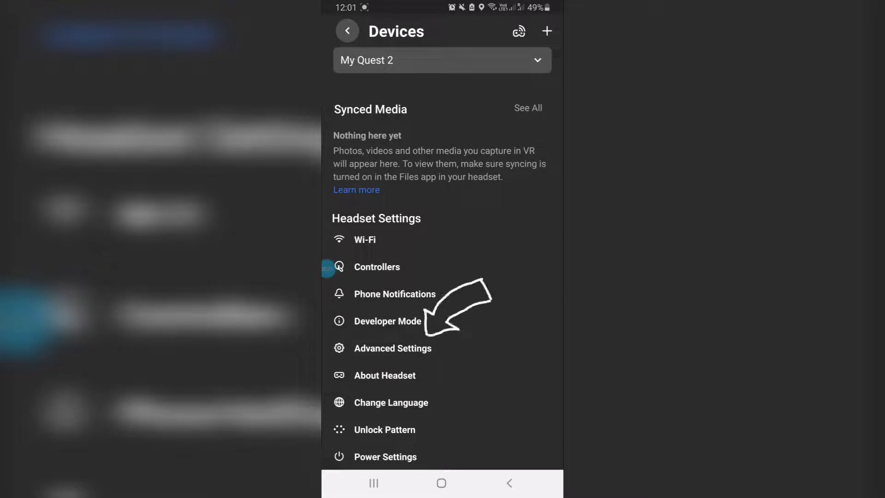
click(387, 321)
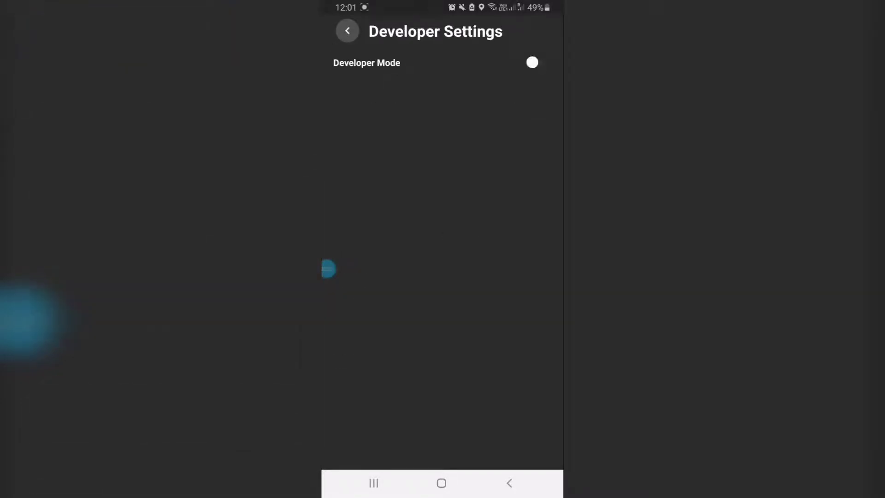
click(532, 62)
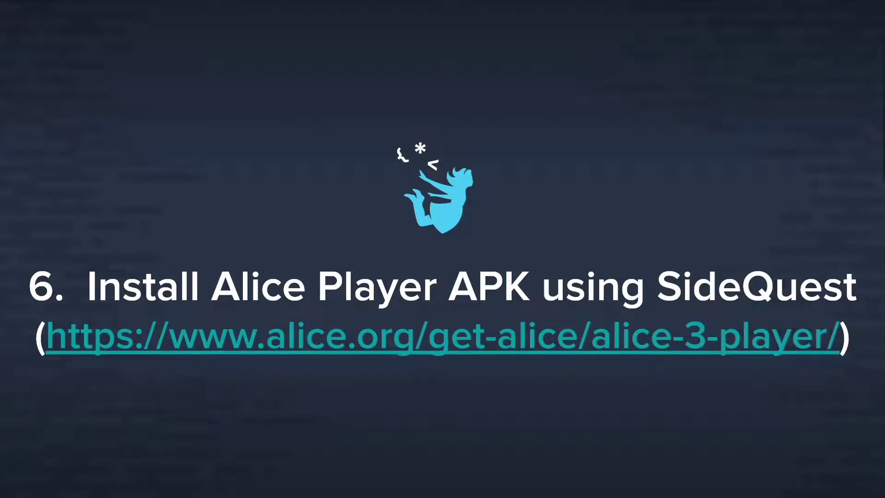
- Open the Alice 3 Player + VR page at alice.org and download the Quest VR Unity Player
click(699, 352)
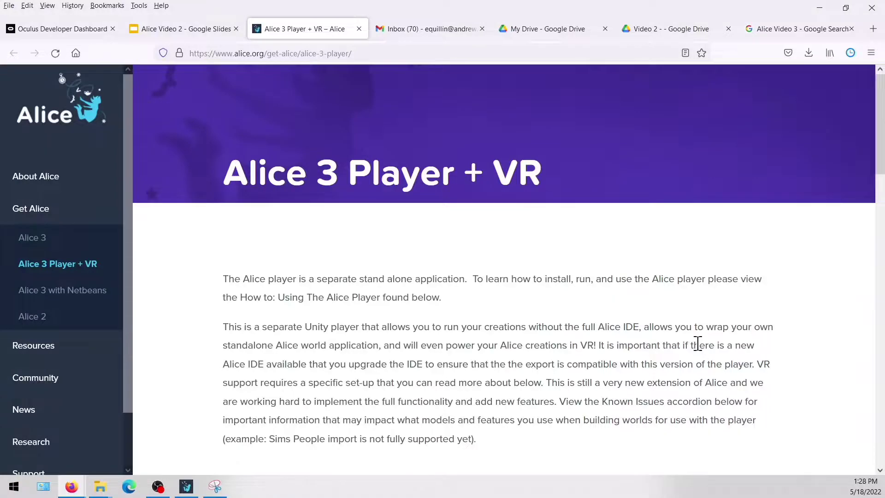
scroll(698, 343, down, 4)
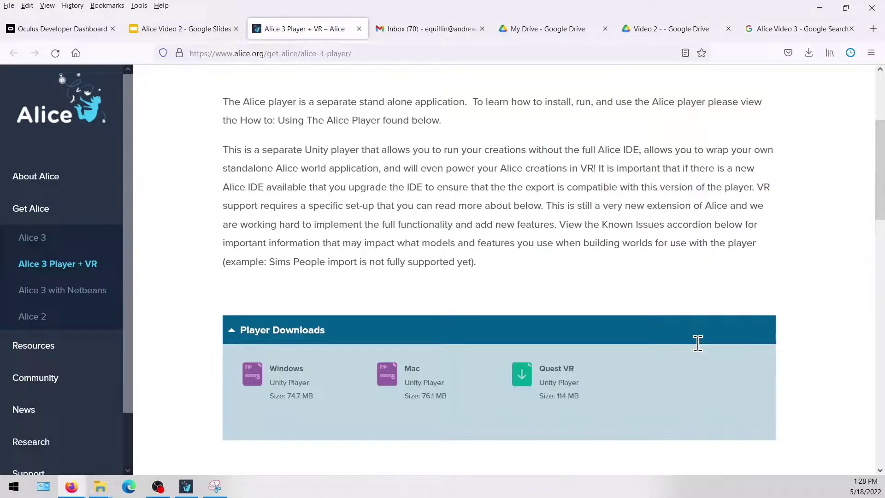
scroll(698, 343, down, 1)
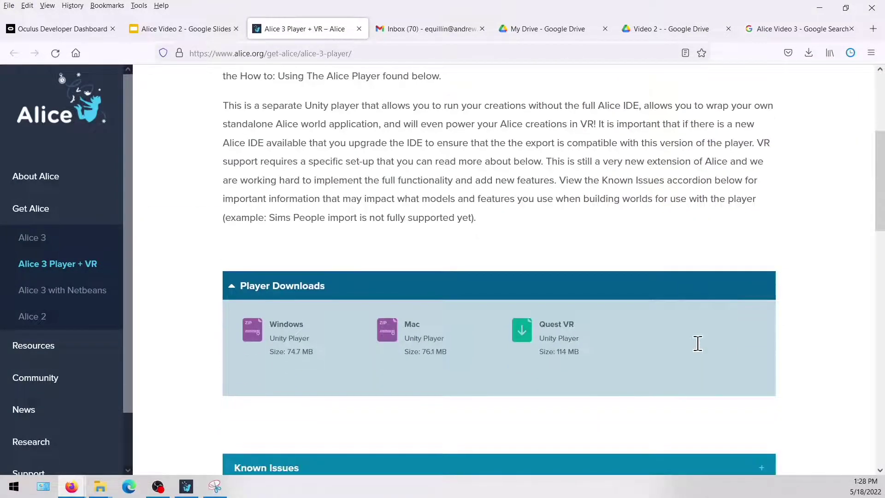
click(557, 335)
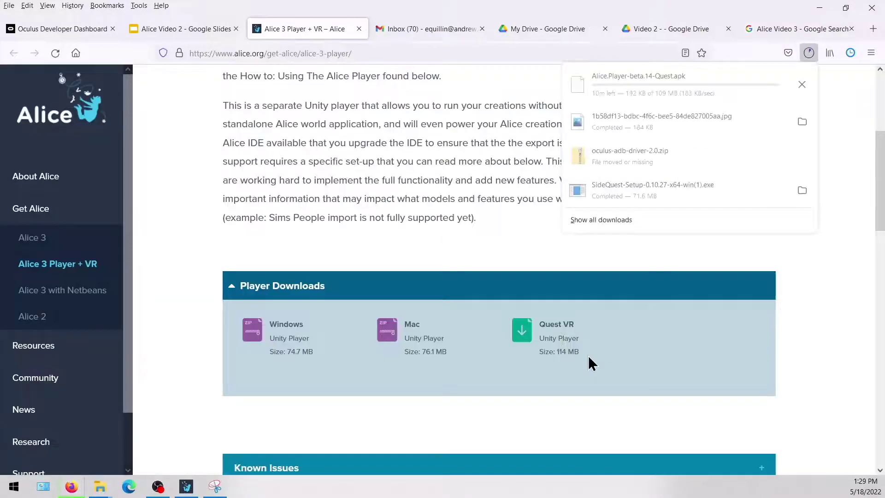
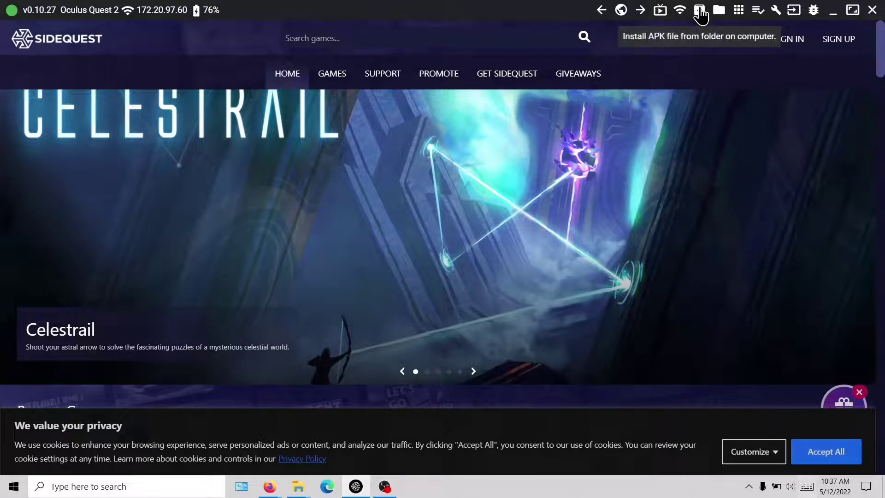
- In SideQuest, install Alice.Player-beta.14-Quest.apk from the Alice VR folder on the Desktop and open the task list
click(700, 14)
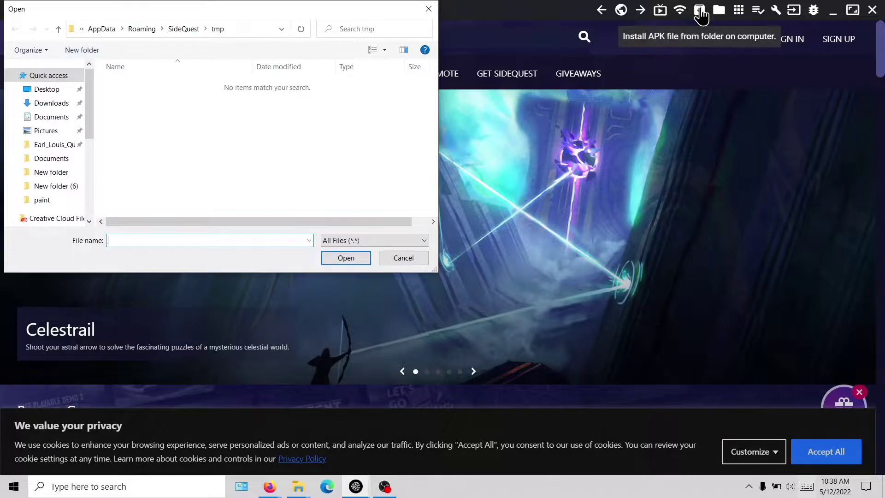
click(41, 90)
double_click(134, 99)
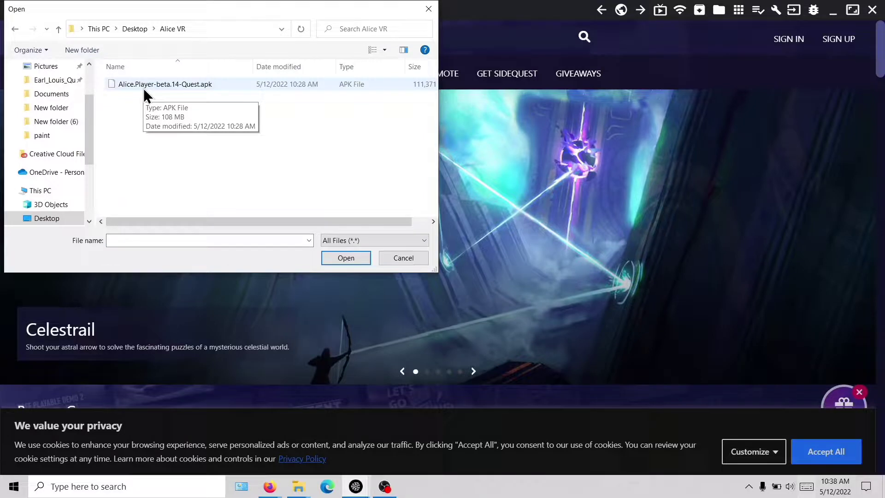
double_click(143, 86)
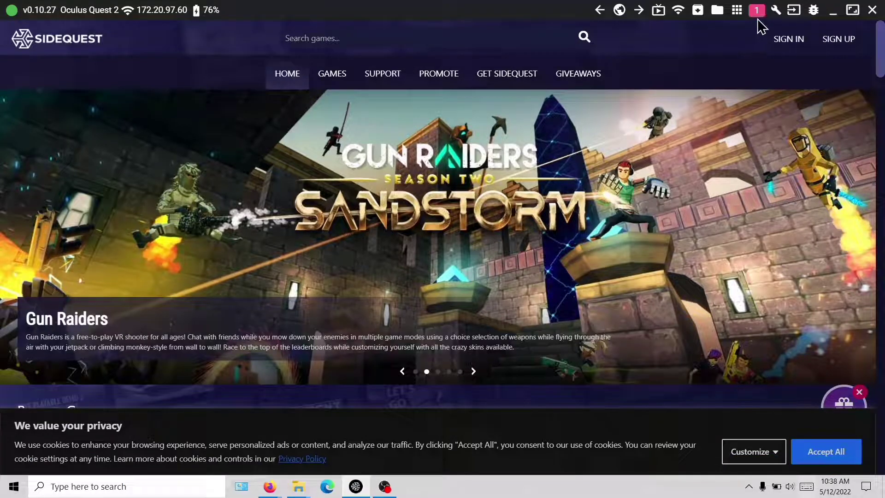
click(757, 16)
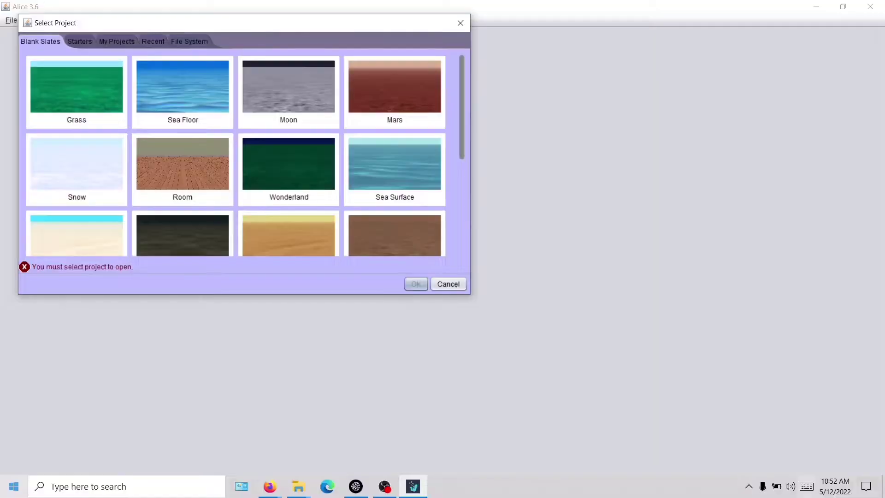
- In Alice 3, look through the saved and recent projects and open VRexample1.a3p from My Projects
click(117, 42)
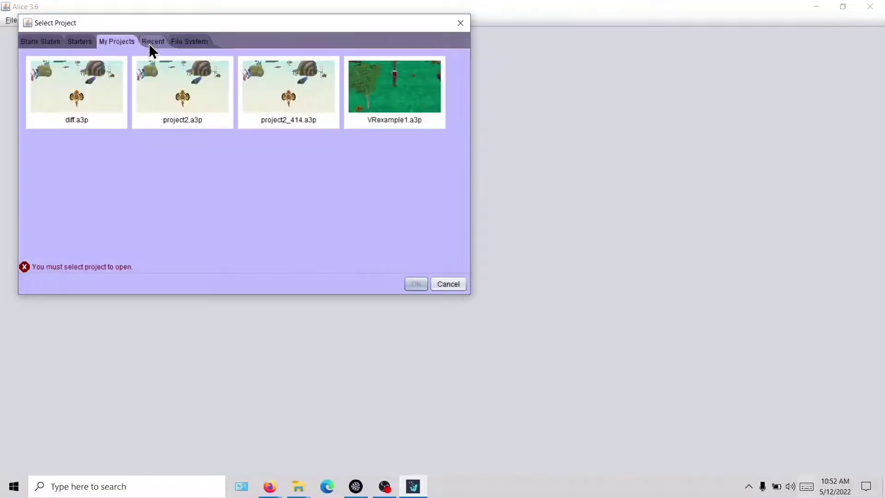
click(148, 43)
scroll(387, 115, down, 2)
scroll(383, 113, up, 2)
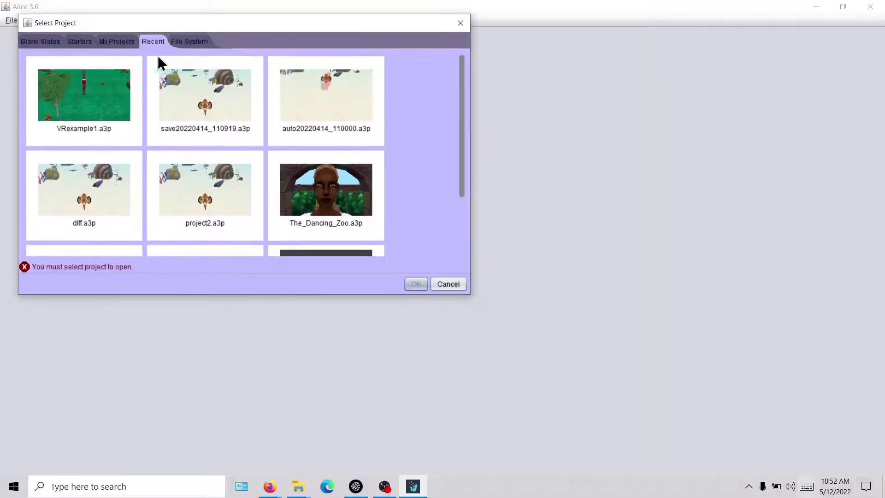
click(113, 42)
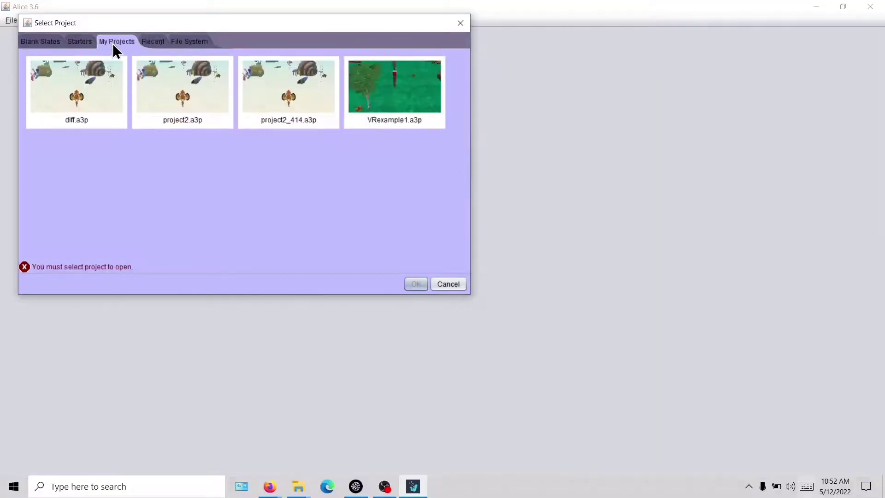
double_click(388, 85)
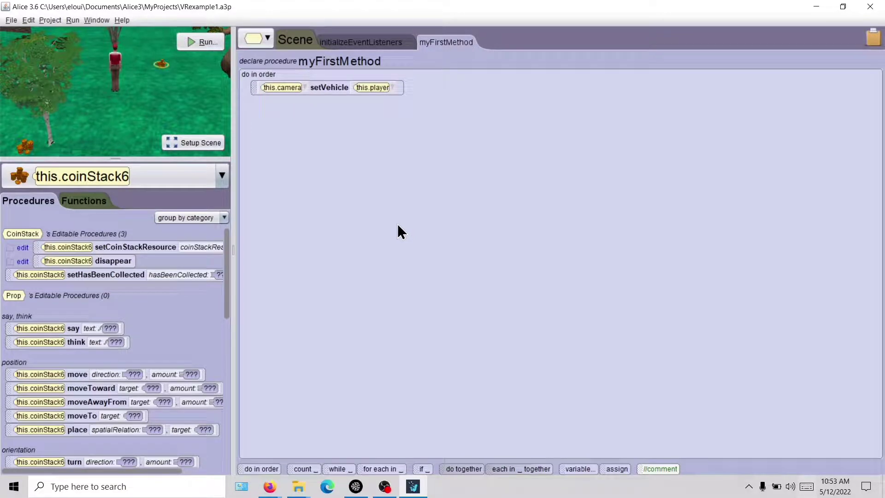
- Export the project as an .a3w world named example2 to the Alice VR folder on the Desktop
click(13, 20)
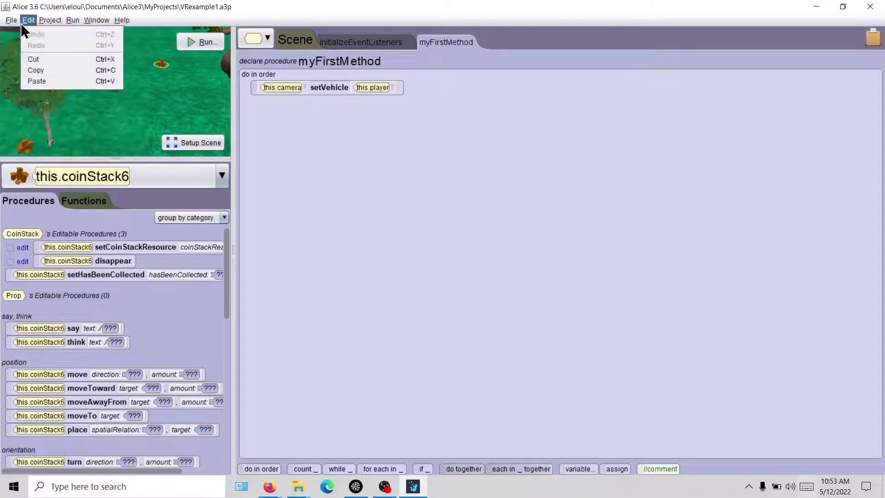
click(35, 107)
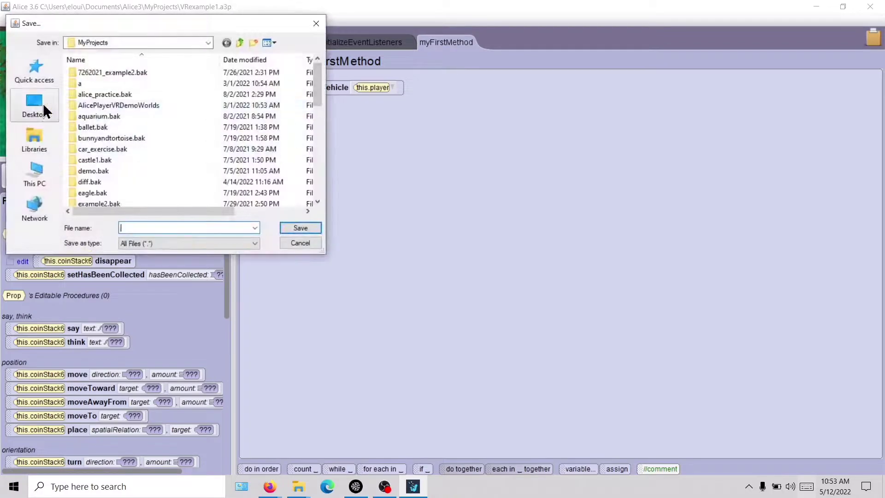
click(36, 106)
double_click(94, 68)
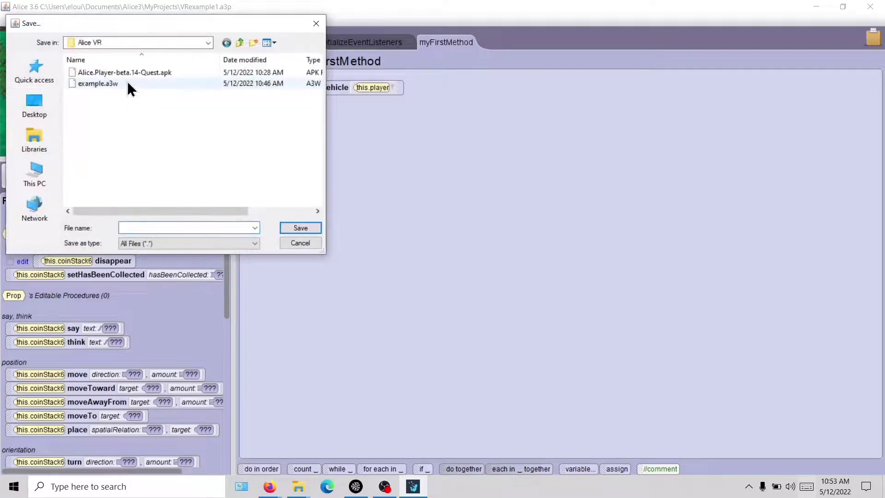
text(example2)
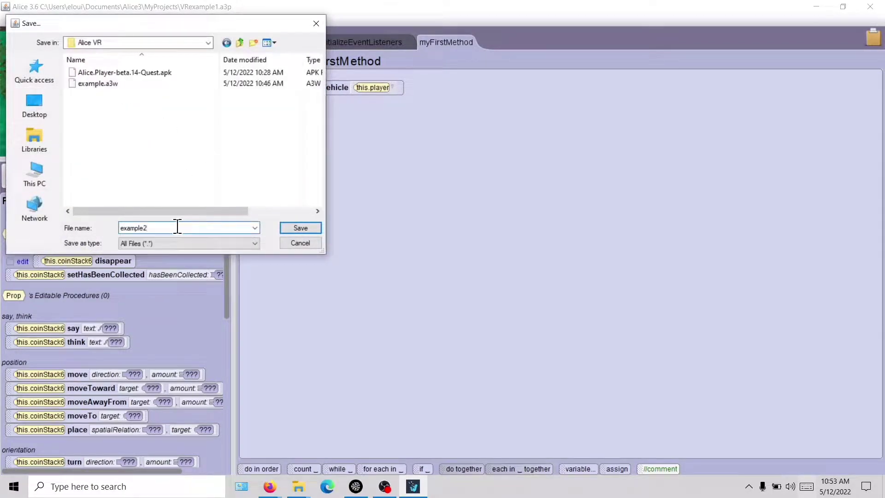
key(Return)
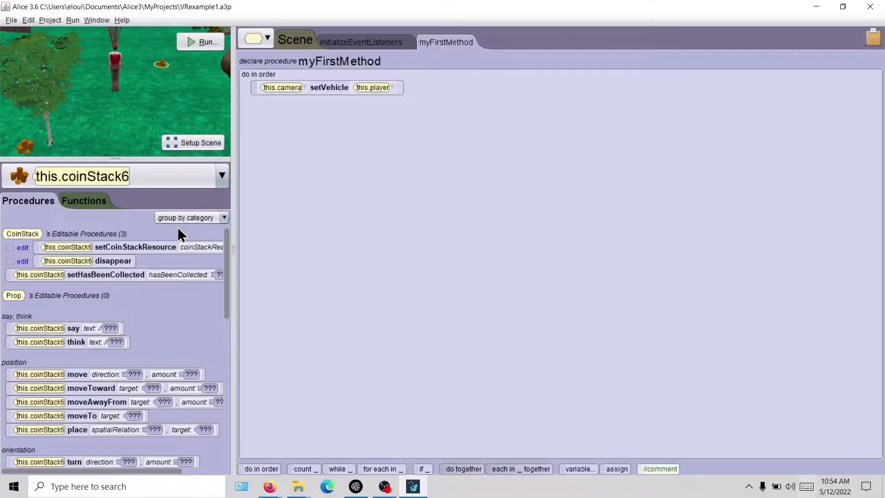
- Open This PC in File Explorer and browse to Quest 2\Internal shared storage\Android\data\org.alice.player\files, displaying the folder's full path
key(super)
text(This PC)
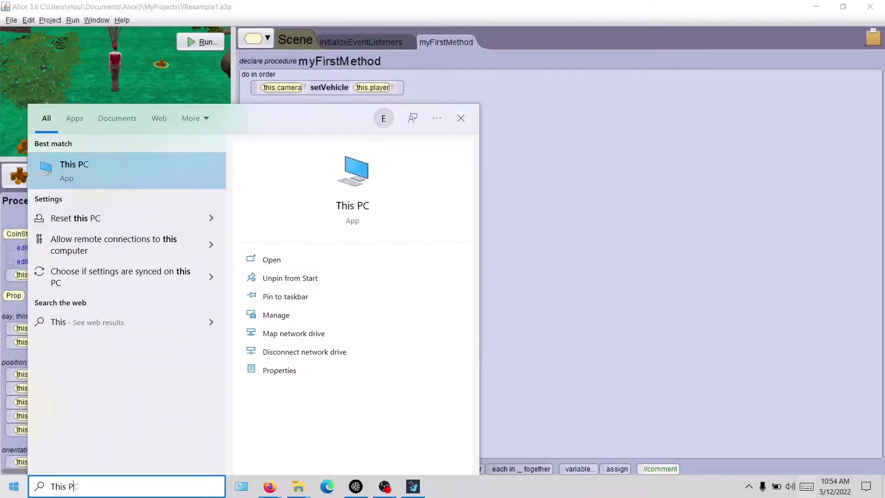
key(Return)
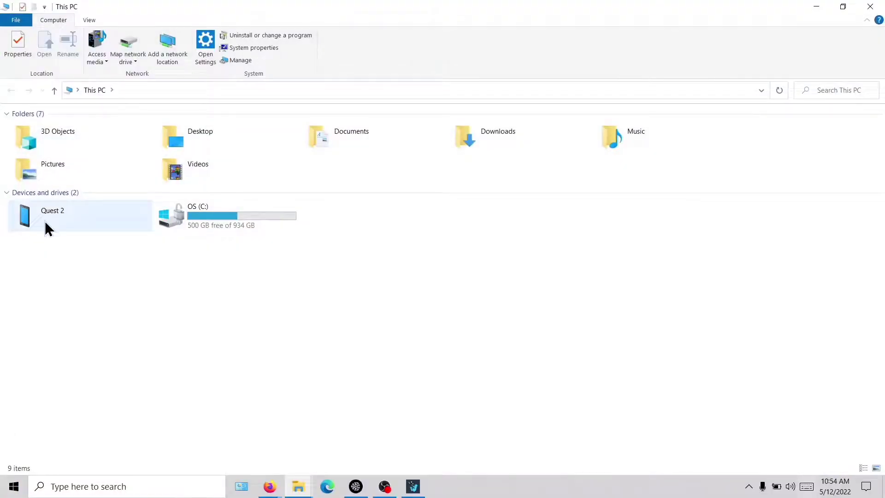
double_click(47, 226)
click(119, 119)
double_click(119, 121)
double_click(192, 123)
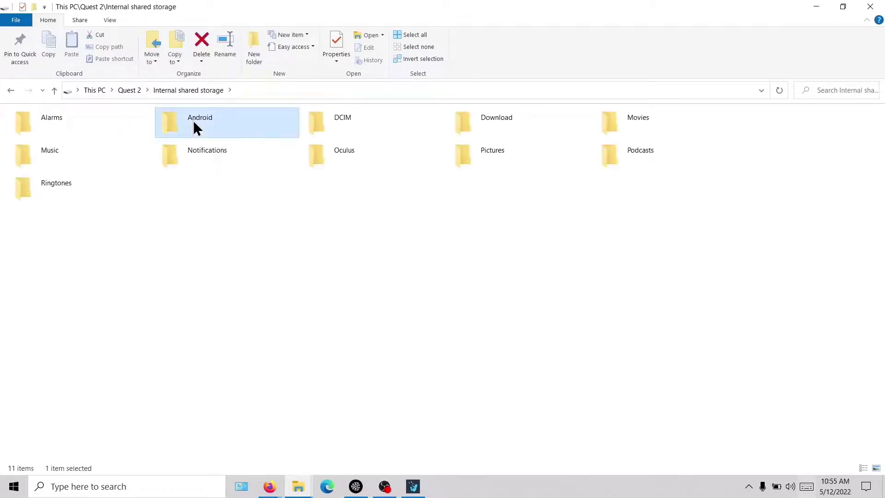
double_click(112, 120)
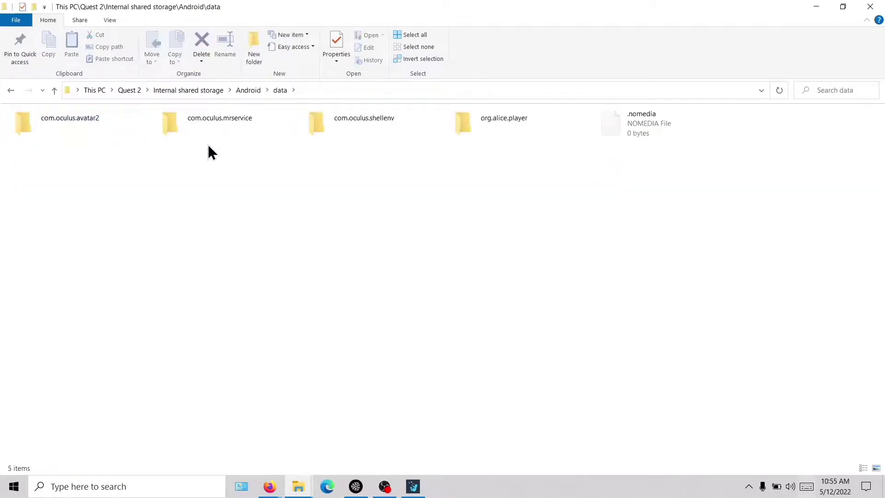
double_click(482, 127)
double_click(228, 127)
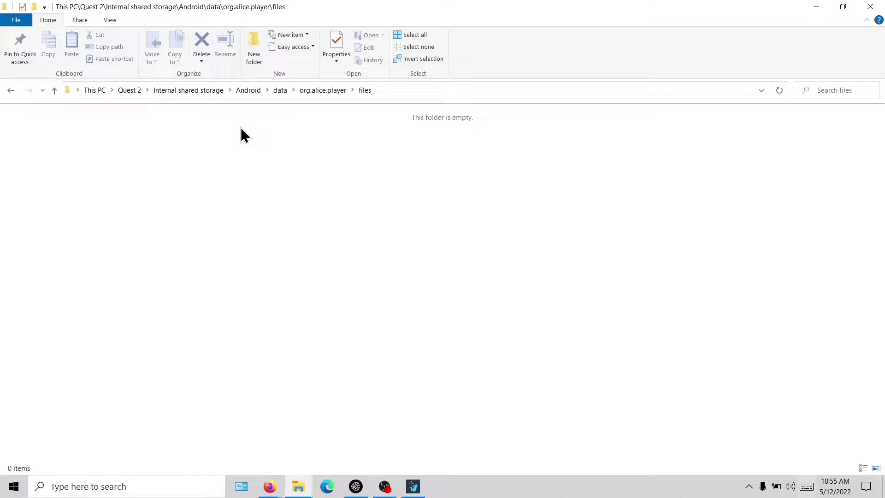
click(412, 91)
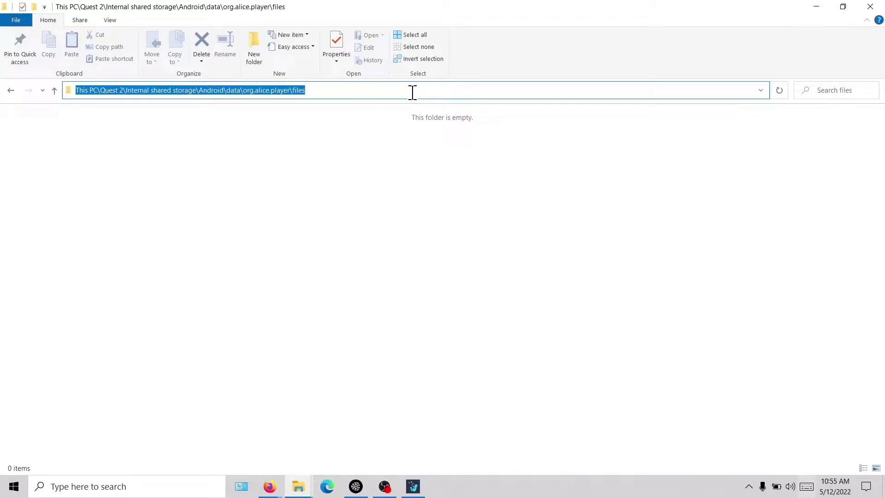
click(387, 128)
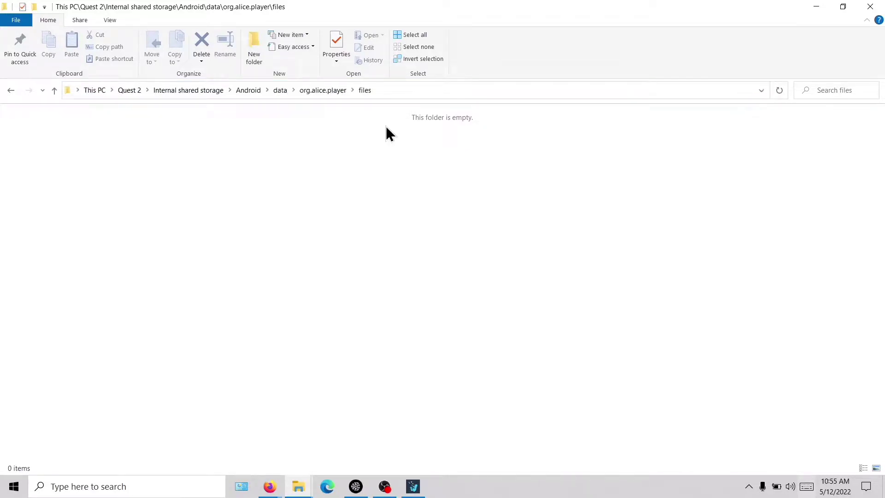
- Place the headset's files folder beside the Alice VR folder and copy example2.a3w into it
key(super+Right)
click(154, 237)
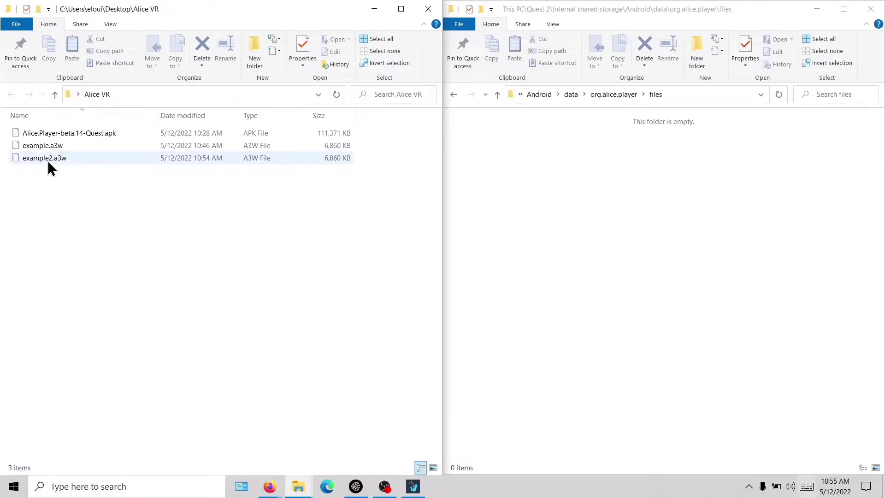
drag(48, 160, 602, 210)
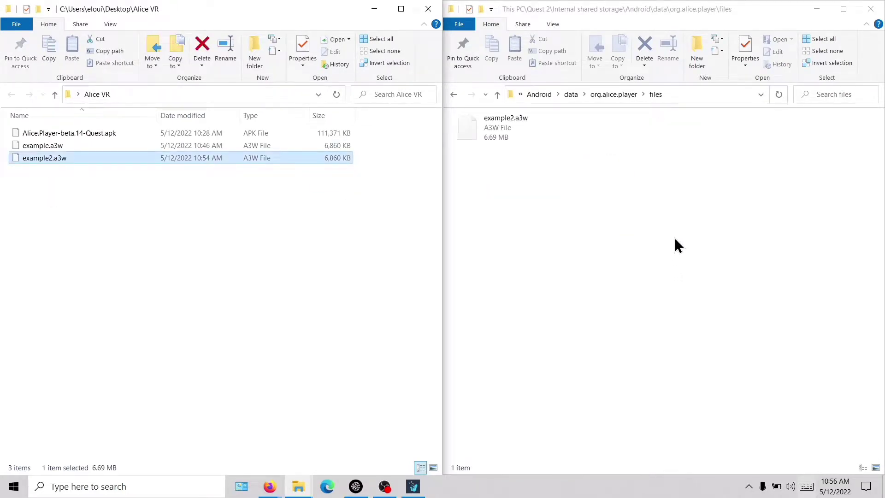
click(657, 239)
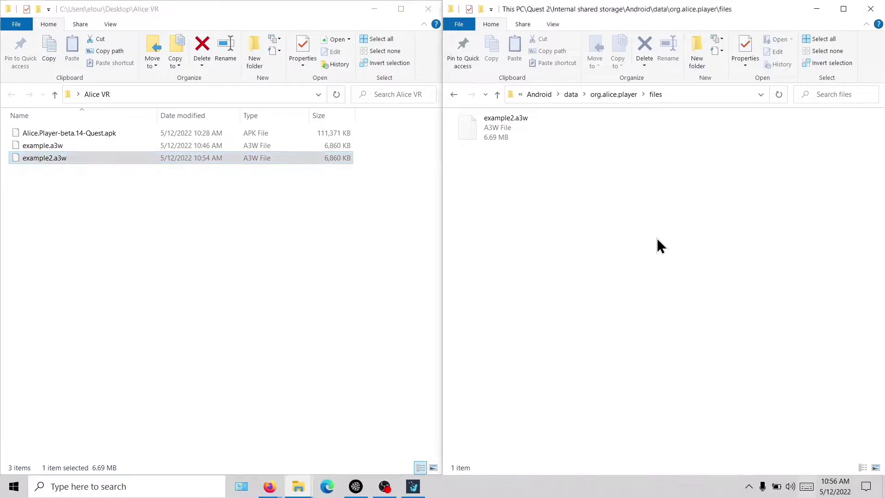